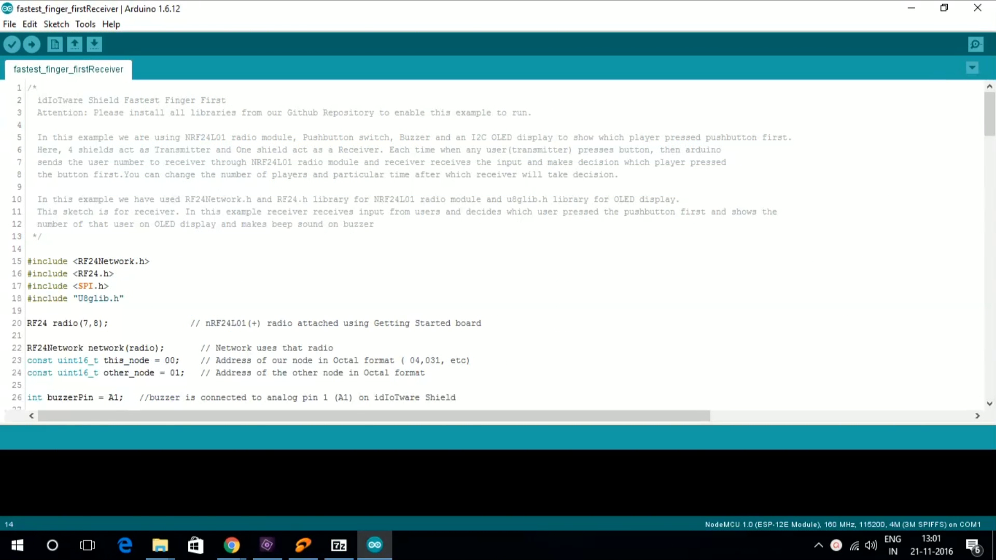
pyautogui.scroll(-3, 498, 250)
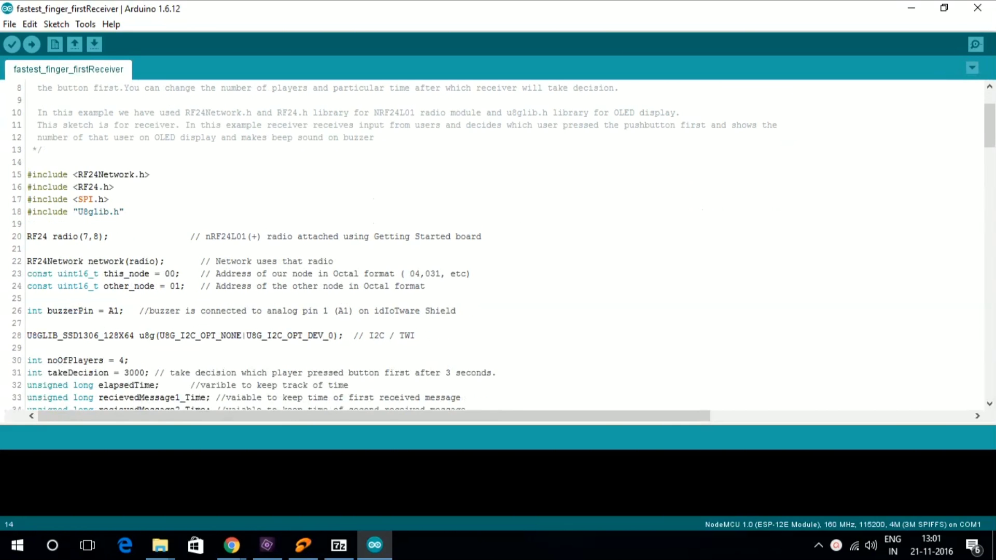
pyautogui.scroll(-1, 30, 233)
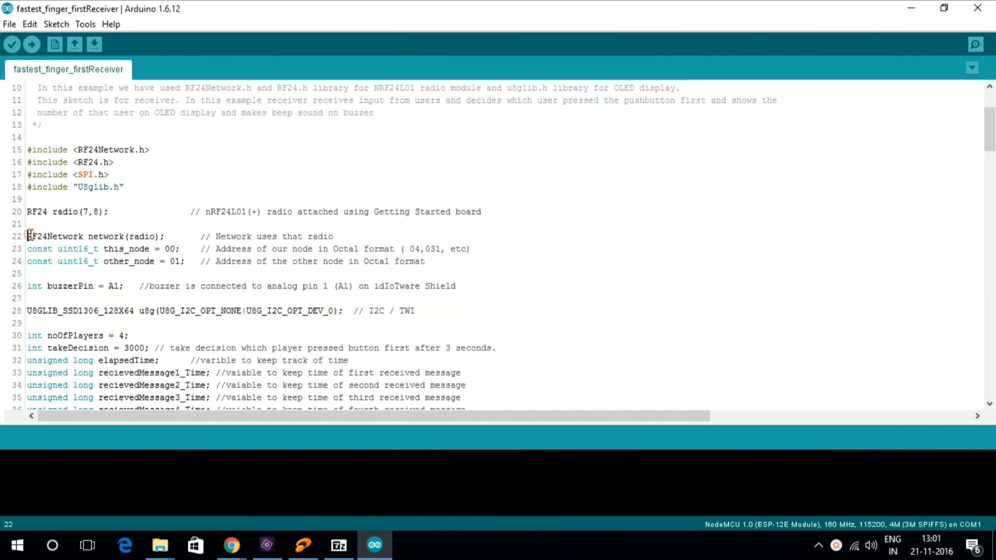
pyautogui.scroll(-1, 30, 236)
pyautogui.scroll(-2, 31, 235)
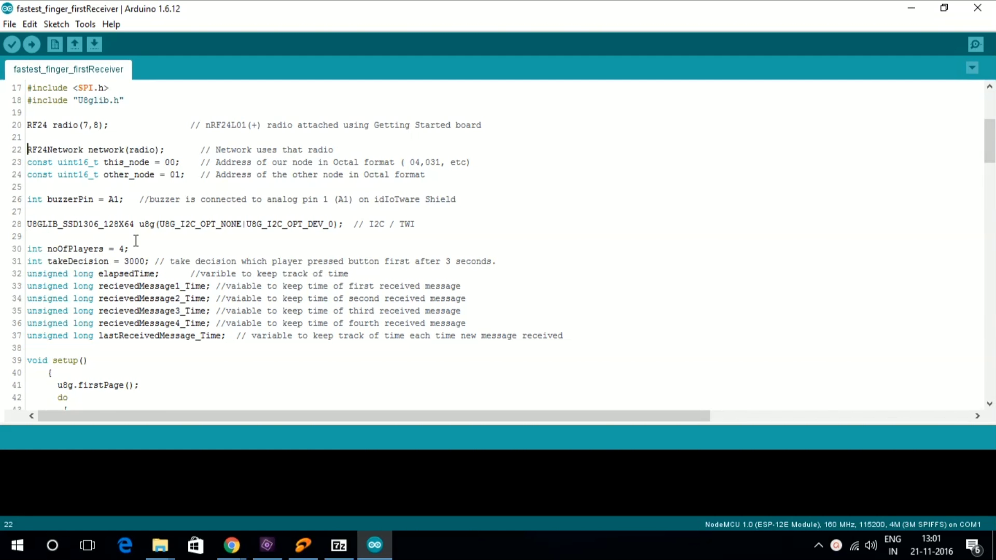
# Step: Highlight the noOfPlayers line, dismiss the library updates notice, and clear the drawStr highlight
pyautogui.moveTo(28, 249); pyautogui.dragTo(142, 248)
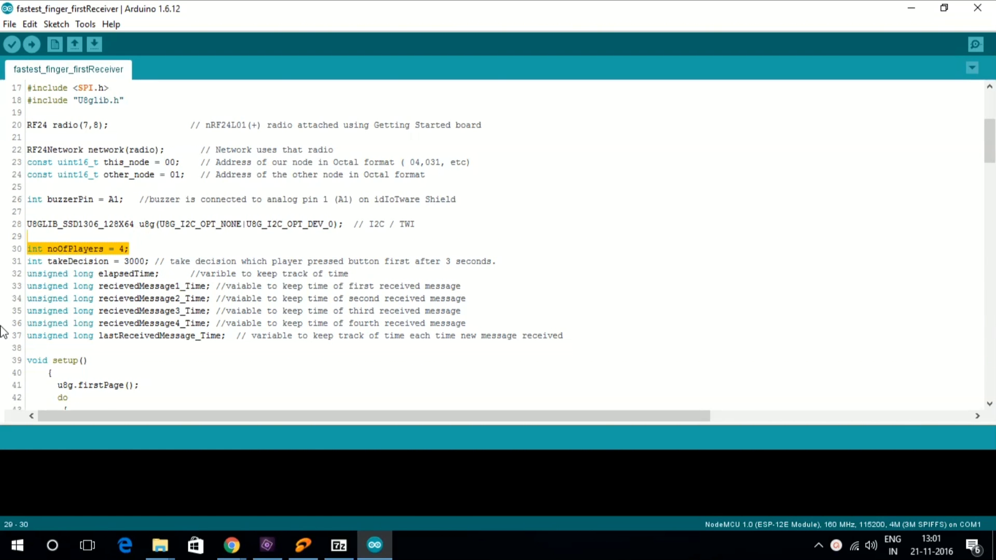
pyautogui.scroll(-3, 17, 333)
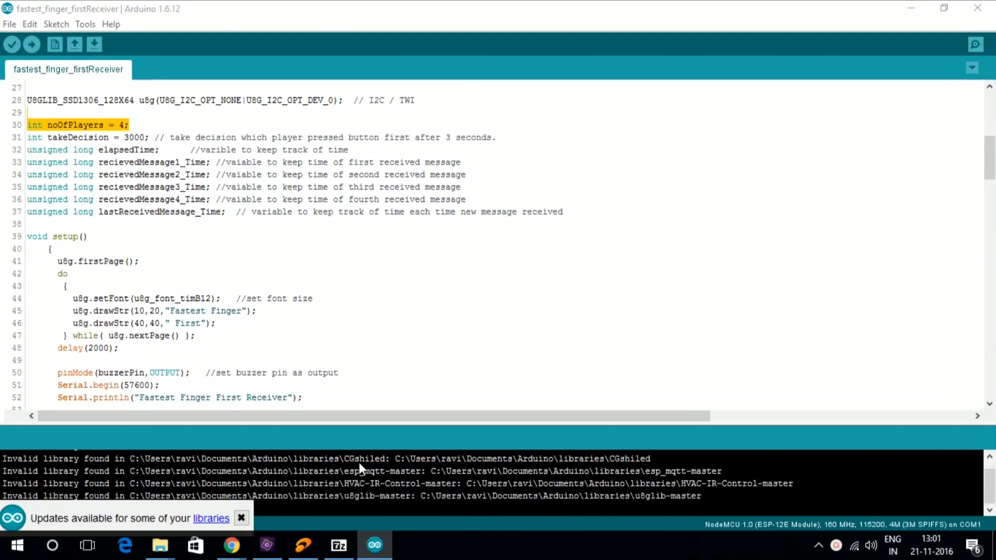
pyautogui.click(241, 518)
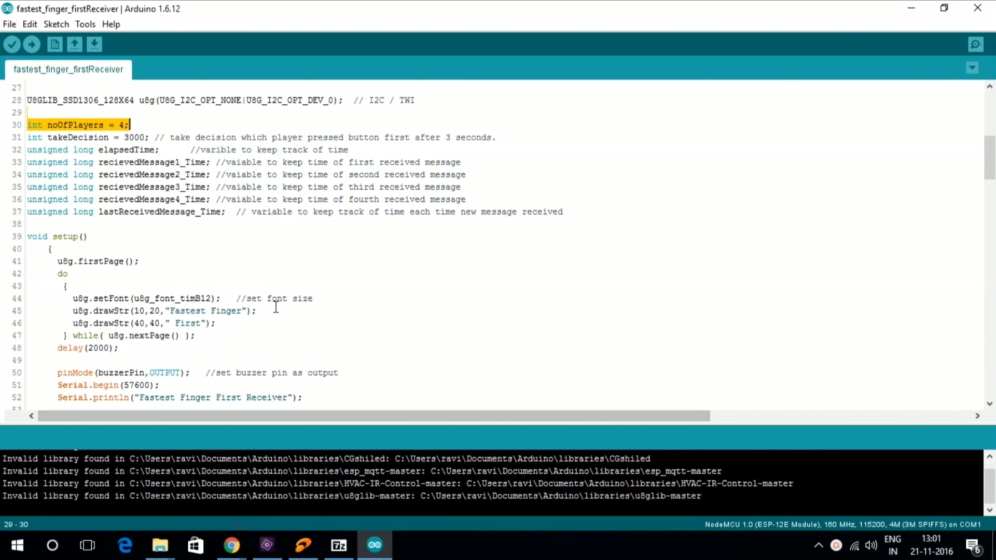
pyautogui.scroll(-1, 276, 296)
pyautogui.scroll(-1, 239, 282)
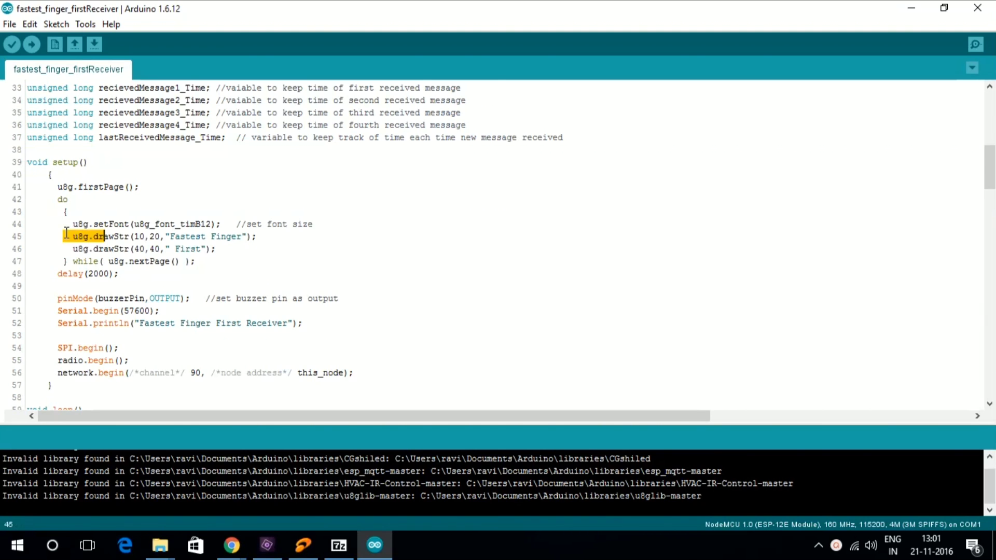
pyautogui.moveTo(67, 234); pyautogui.dragTo(282, 245)
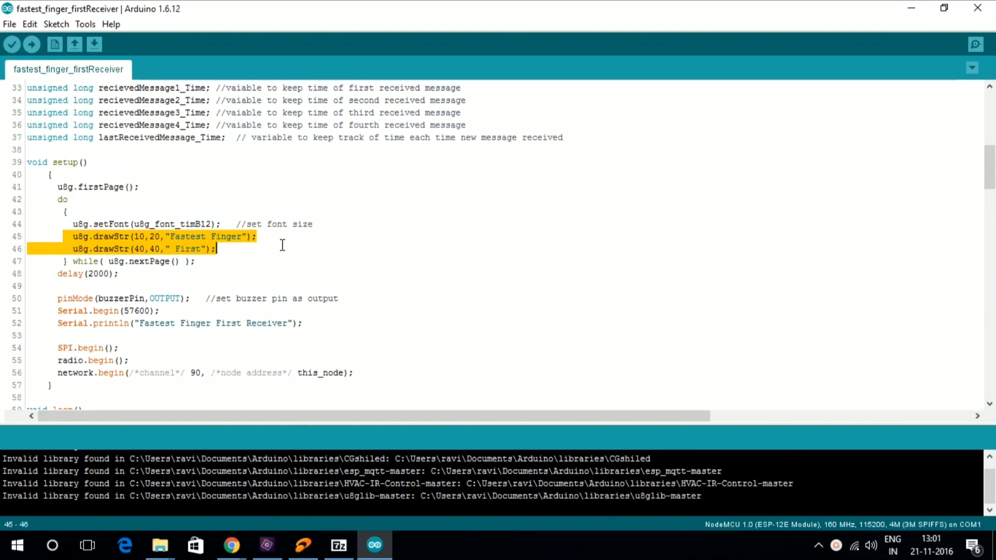
pyautogui.click(260, 278)
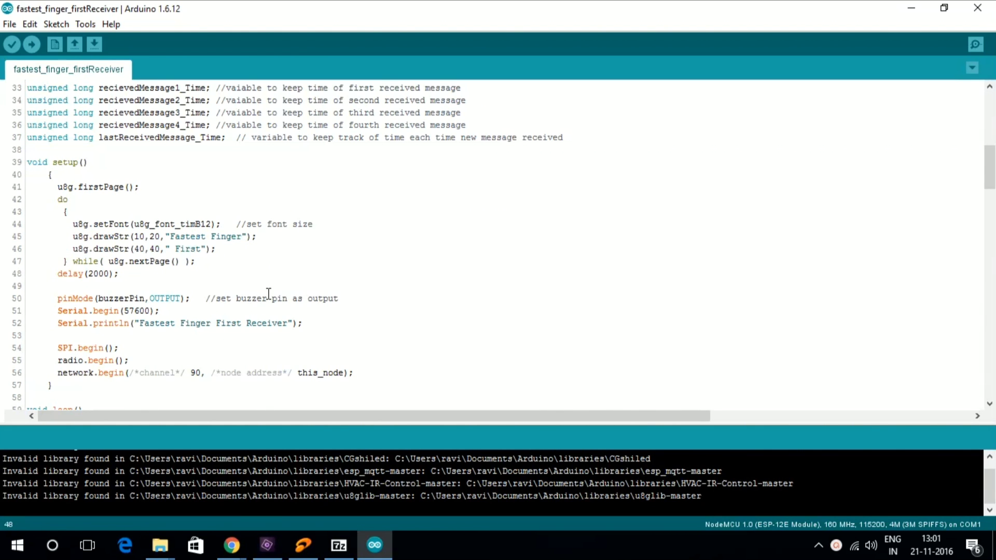
pyautogui.scroll(-1, 146, 336)
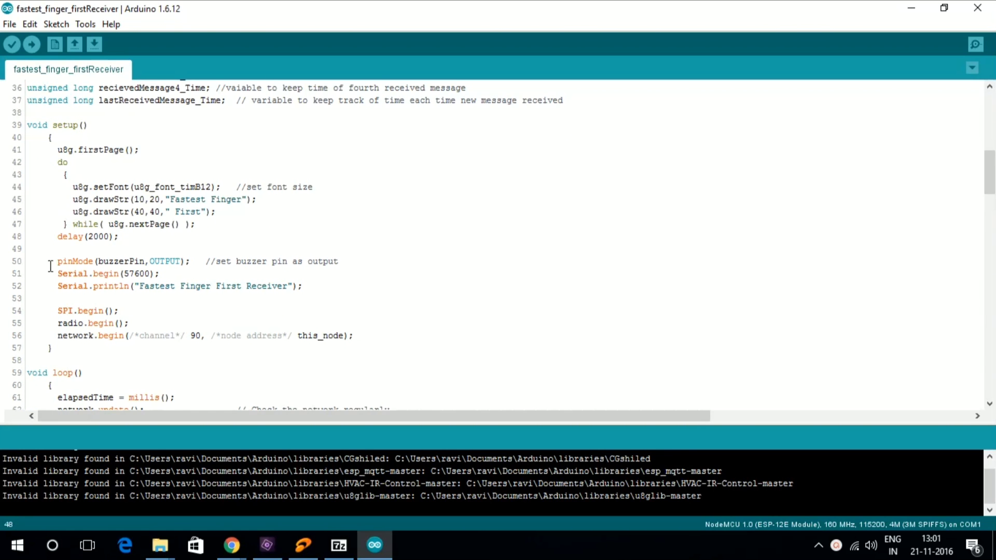
pyautogui.moveTo(48, 262); pyautogui.dragTo(338, 261)
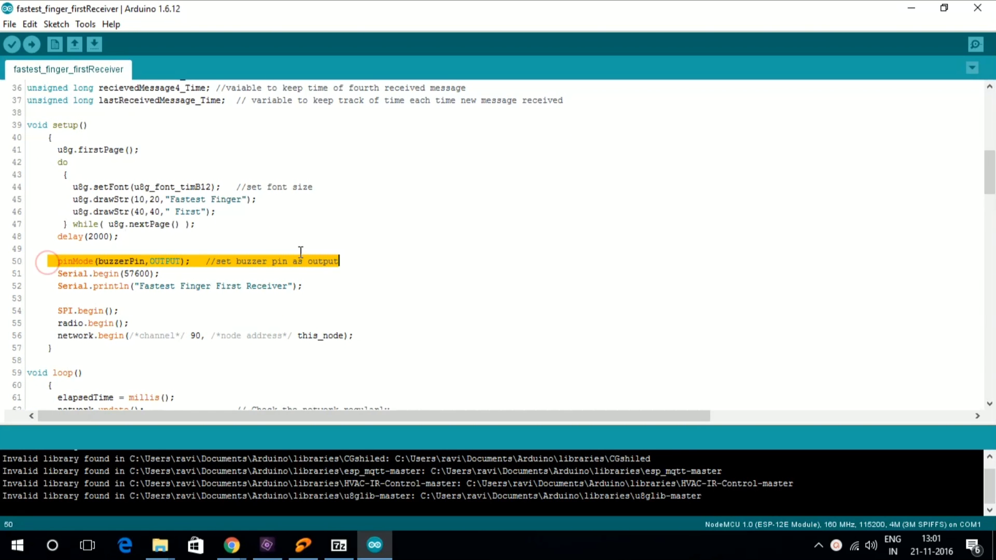
pyautogui.scroll(-2, 263, 324)
pyautogui.scroll(-3, 263, 325)
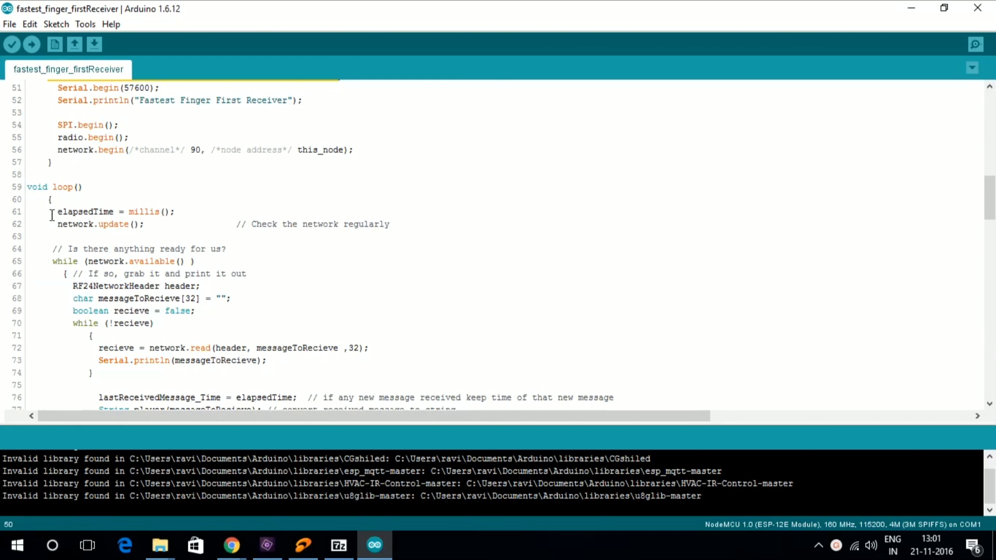
pyautogui.moveTo(52, 212); pyautogui.dragTo(177, 224)
pyautogui.scroll(-3, 147, 287)
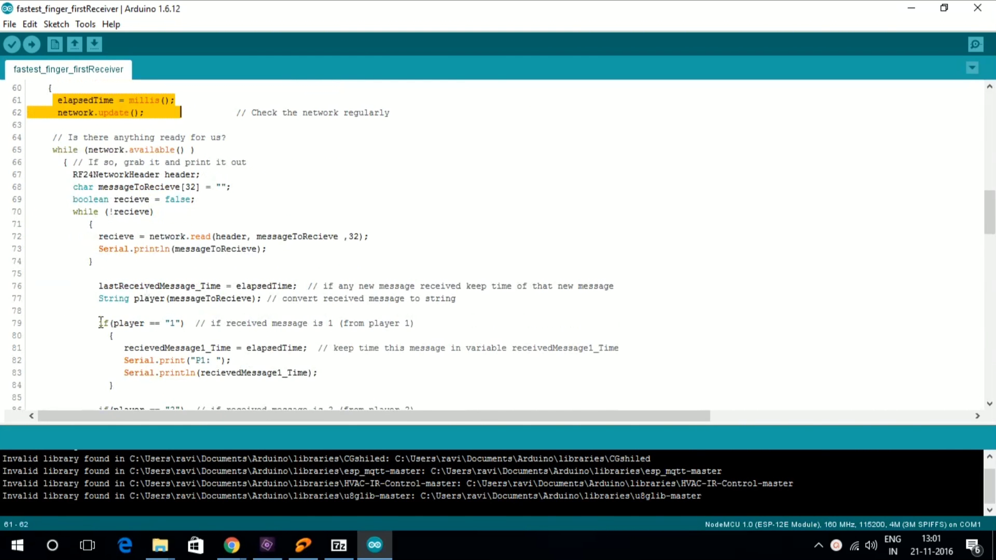
# Step: Highlight the per-player message blocks, then select lines 130–137, the player 1 winner block
pyautogui.moveTo(99, 322); pyautogui.dragTo(147, 392)
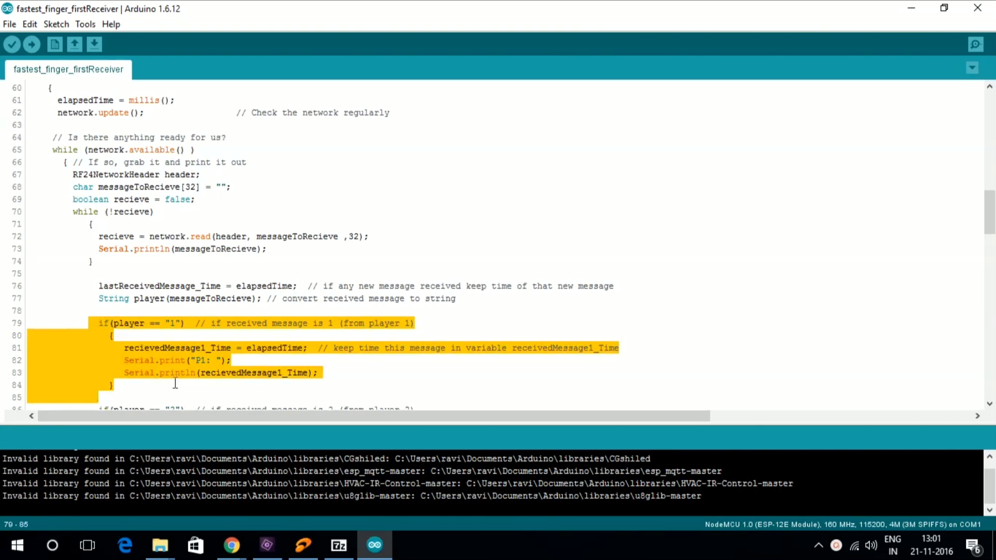
pyautogui.scroll(-2, 176, 385)
pyautogui.click(116, 340)
pyautogui.moveTo(99, 335); pyautogui.dragTo(116, 399)
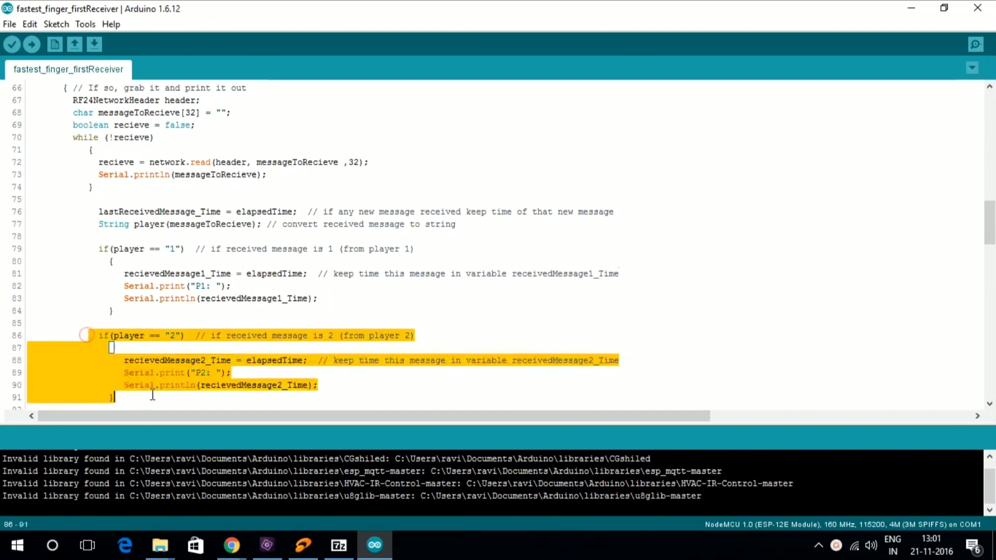
pyautogui.scroll(-3, 156, 362)
pyautogui.moveTo(99, 311); pyautogui.dragTo(117, 361)
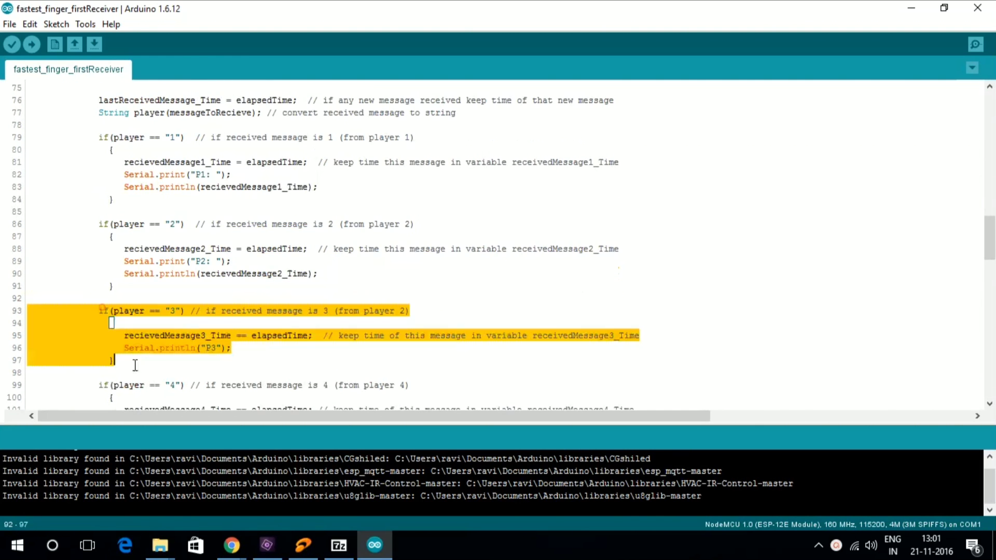
pyautogui.scroll(-3, 102, 311)
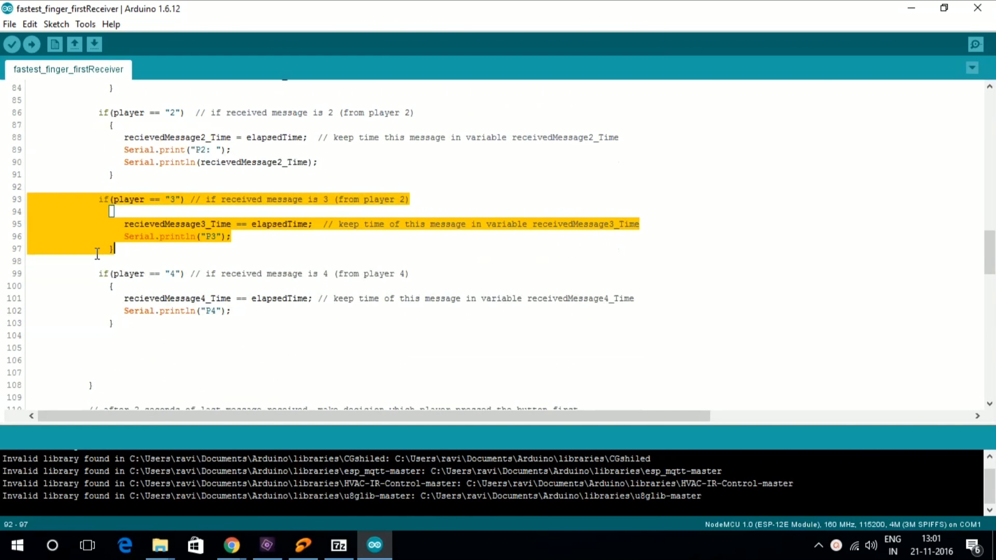
pyautogui.moveTo(99, 274); pyautogui.dragTo(151, 335)
pyautogui.scroll(-4, 152, 334)
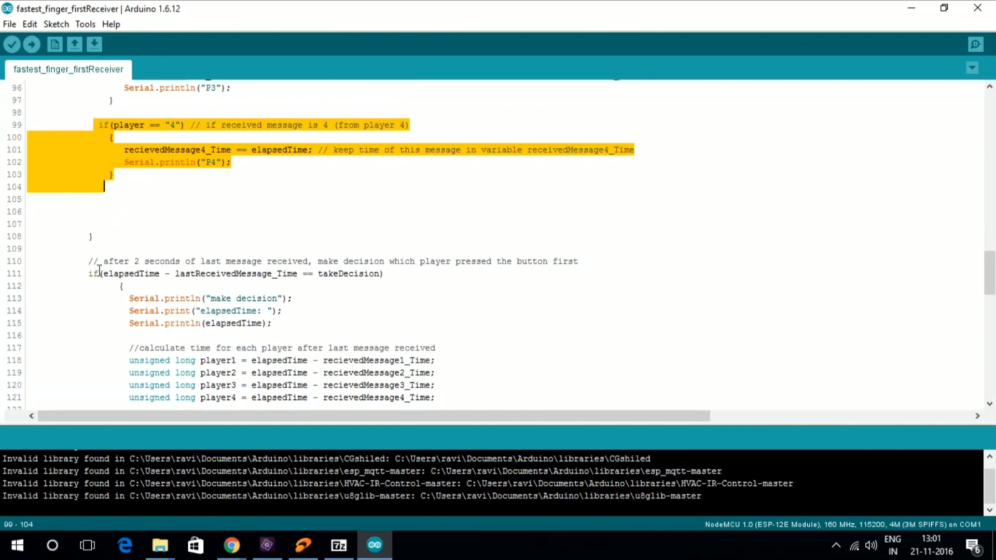
pyautogui.scroll(-1, 100, 271)
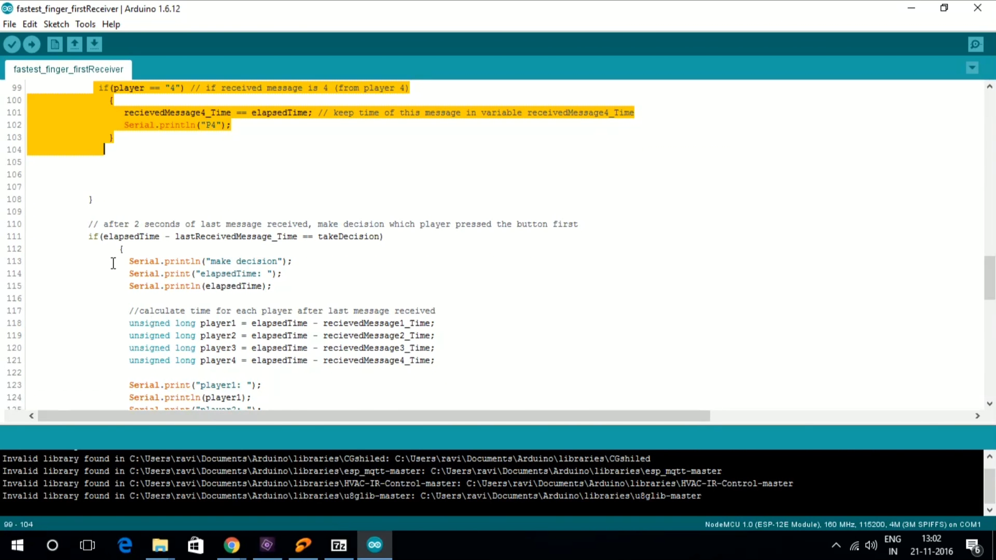
pyautogui.moveTo(112, 263); pyautogui.dragTo(282, 274)
pyautogui.scroll(-3, 257, 305)
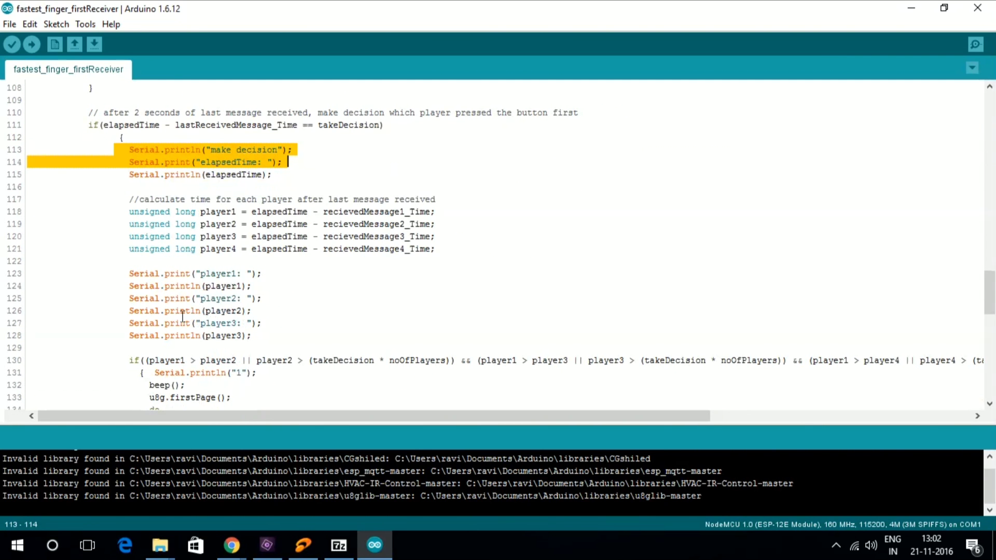
pyautogui.click(116, 312)
pyautogui.scroll(-2, 116, 311)
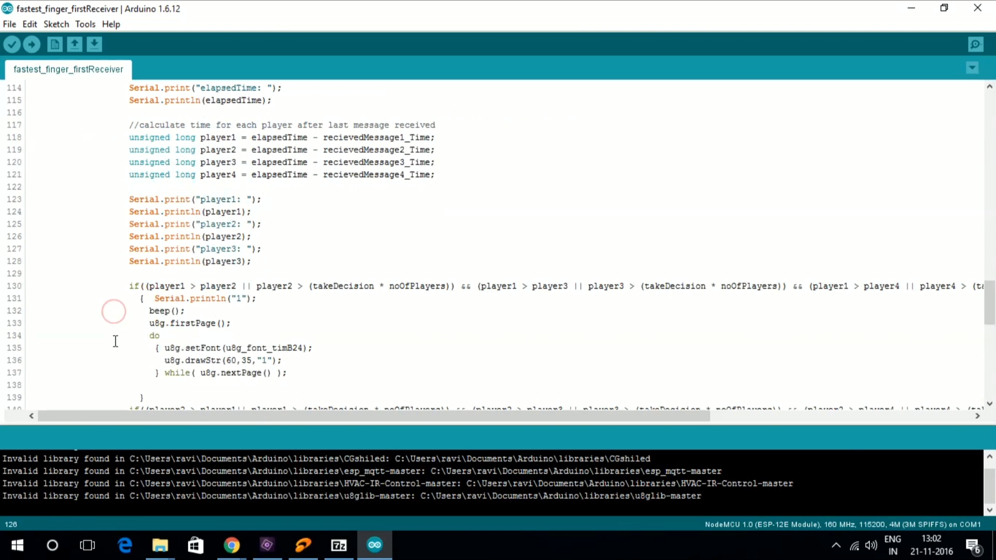
pyautogui.moveTo(125, 286); pyautogui.dragTo(321, 373)
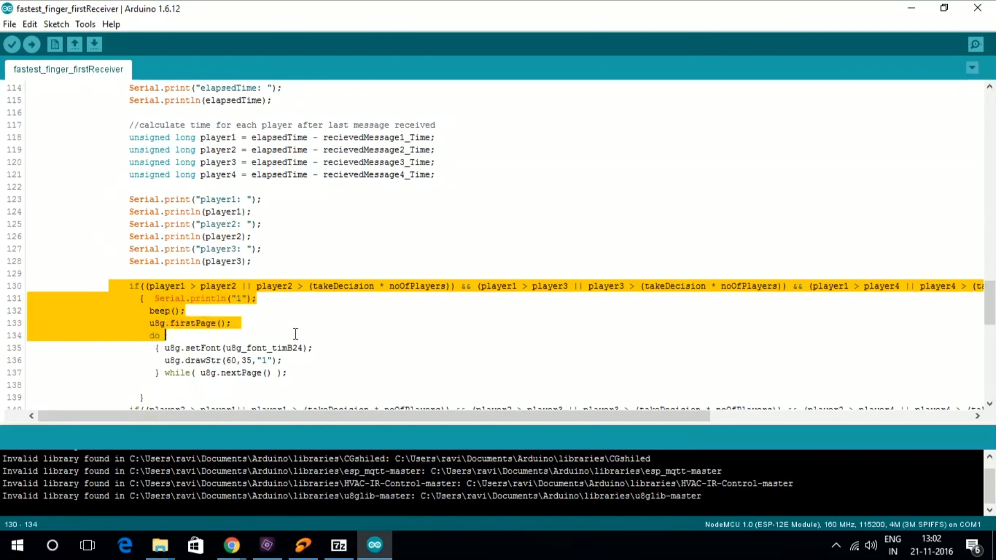
pyautogui.moveTo(290, 418)
pyautogui.mouseDown()
pyautogui.moveTo(441, 424)
pyautogui.moveTo(557, 413)
pyautogui.moveTo(296, 415)
pyautogui.mouseUp()
pyautogui.scroll(-3, 234, 311)
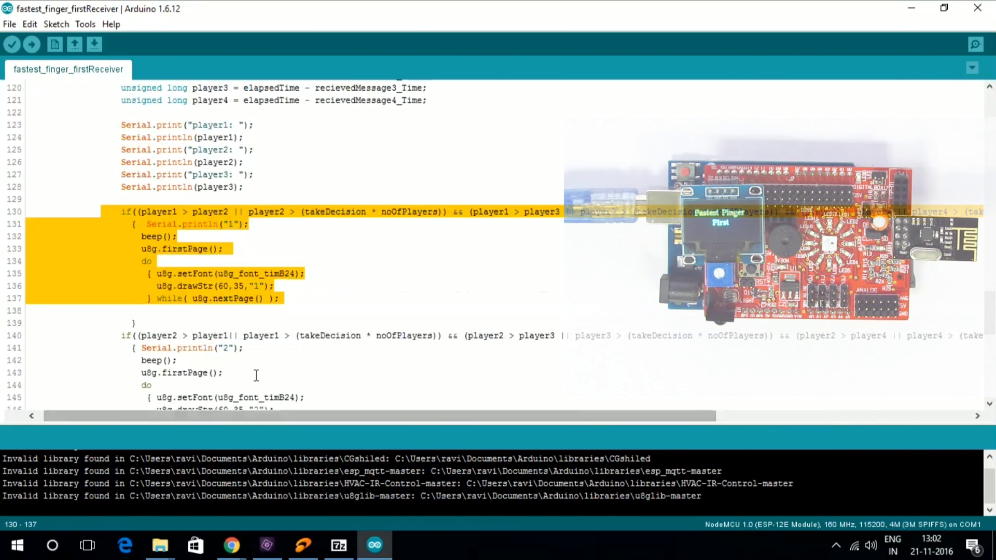
# Step: Review the player 2–4 winner blocks and the beep() function, then deselect
pyautogui.click(118, 298)
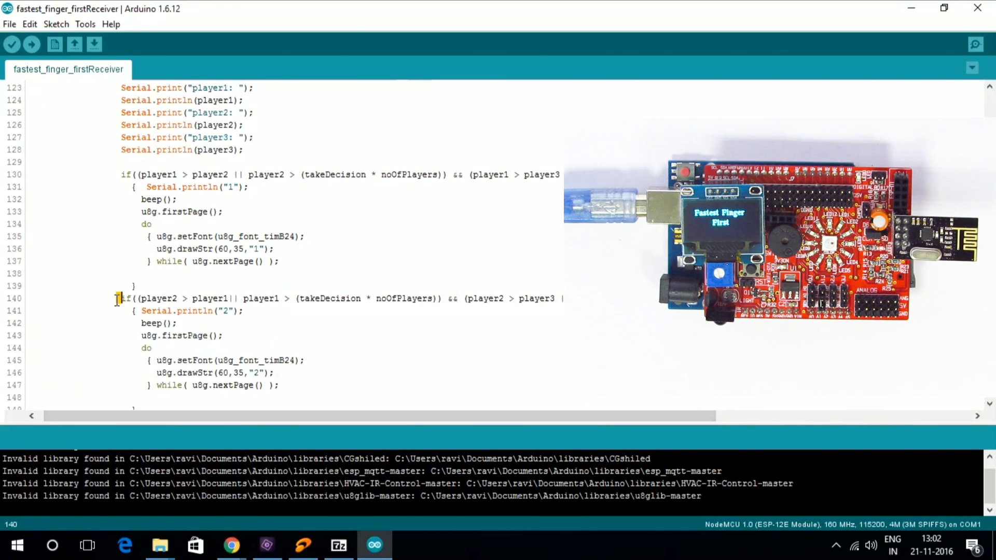
pyautogui.moveTo(119, 298); pyautogui.dragTo(107, 397)
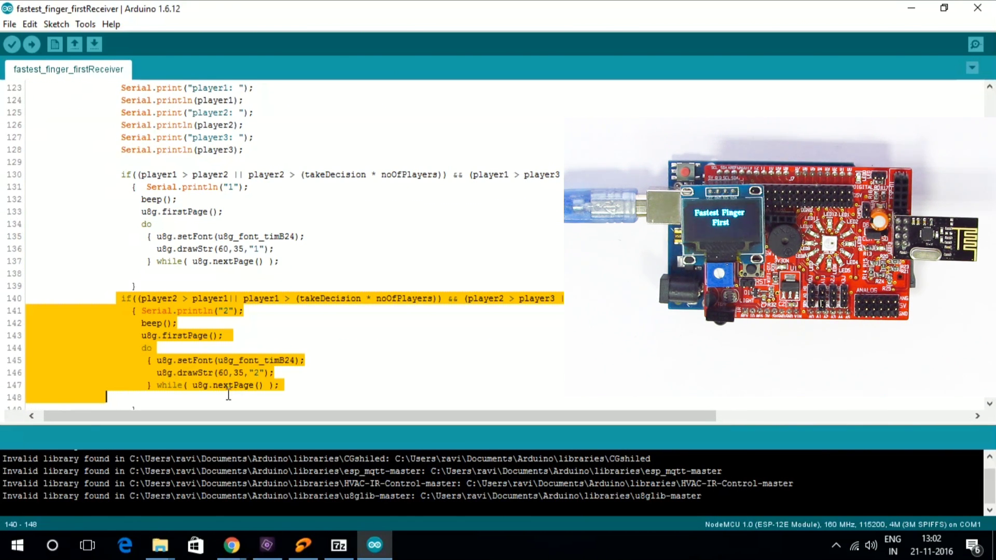
pyautogui.moveTo(338, 417); pyautogui.dragTo(565, 412)
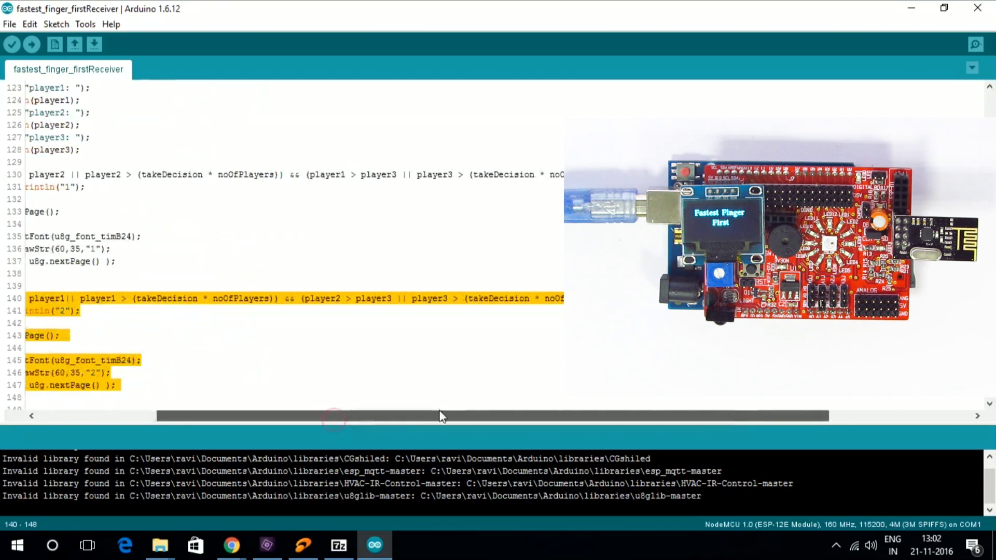
pyautogui.moveTo(565, 416); pyautogui.dragTo(310, 418)
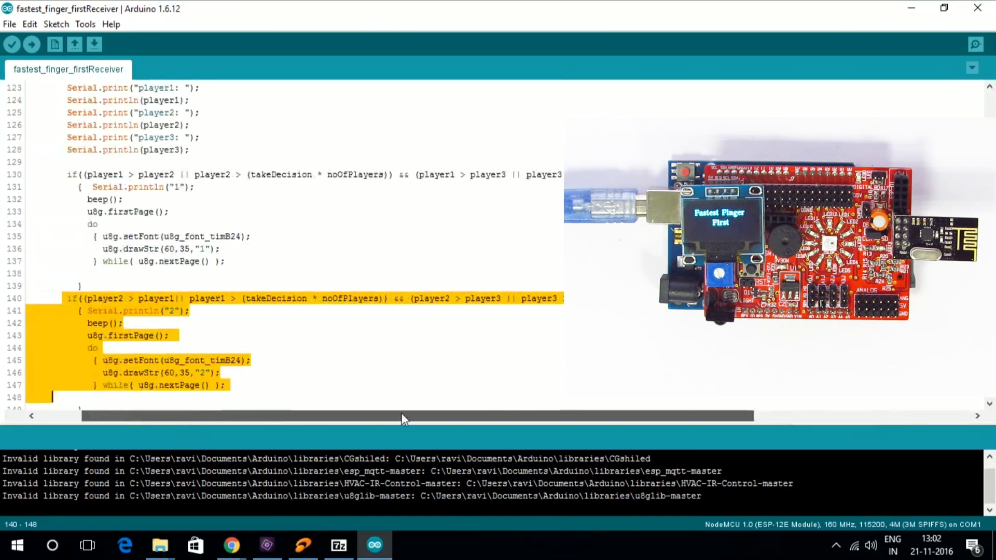
pyautogui.scroll(-5, 310, 350)
pyautogui.scroll(-1, 294, 377)
pyautogui.moveTo(129, 199); pyautogui.dragTo(223, 312)
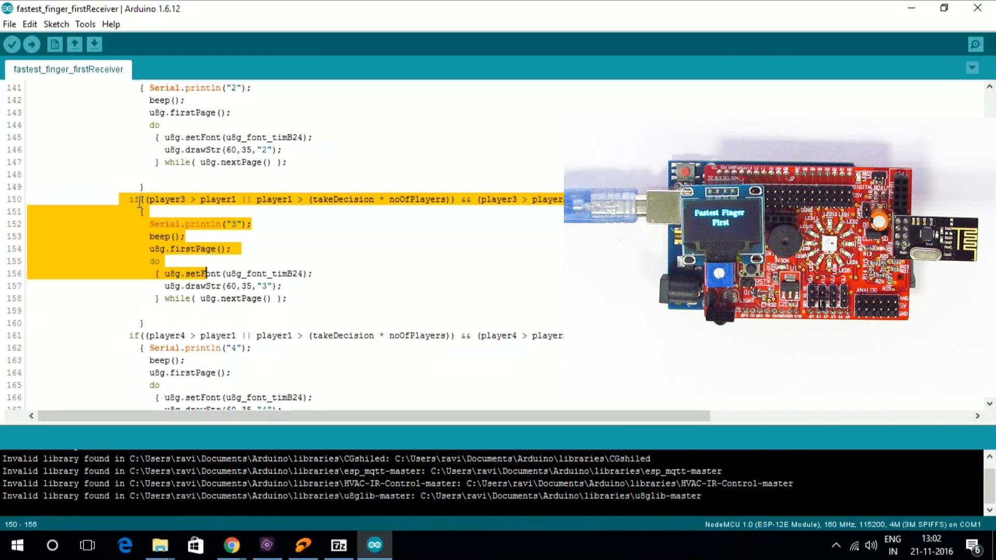
pyautogui.scroll(-3, 260, 355)
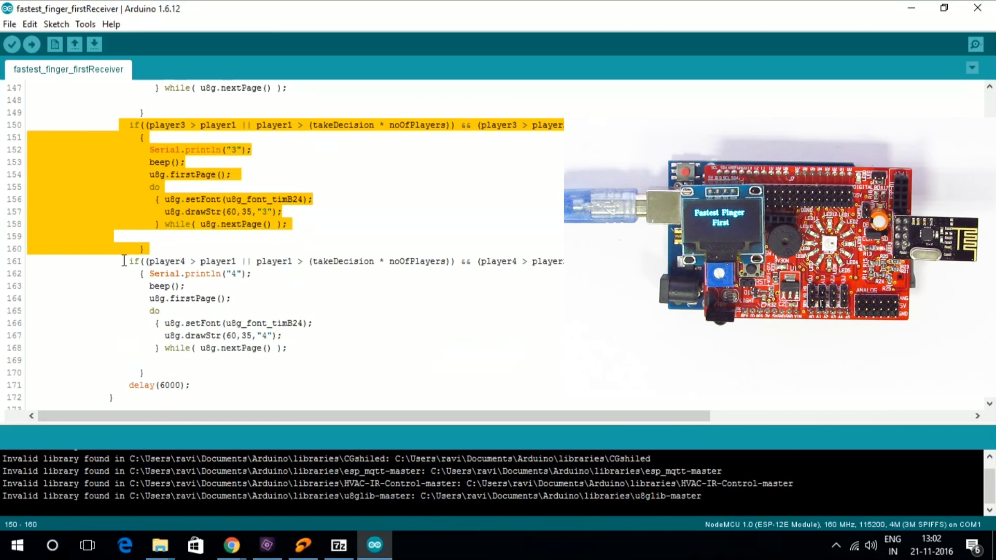
pyautogui.moveTo(121, 224); pyautogui.dragTo(160, 337)
pyautogui.scroll(-3, 213, 373)
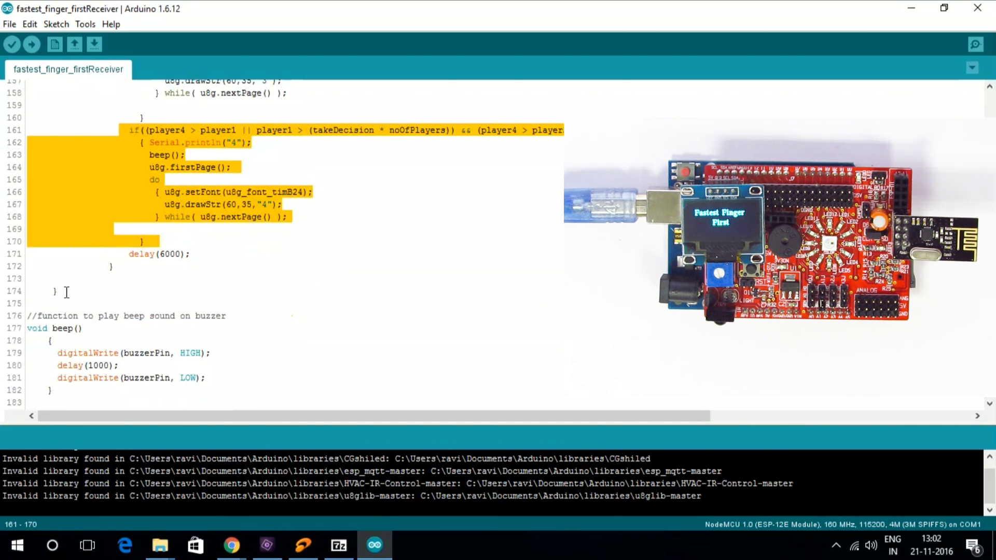
pyautogui.moveTo(29, 316)
pyautogui.mouseDown()
pyautogui.moveTo(84, 378)
pyautogui.moveTo(59, 401)
pyautogui.mouseUp()
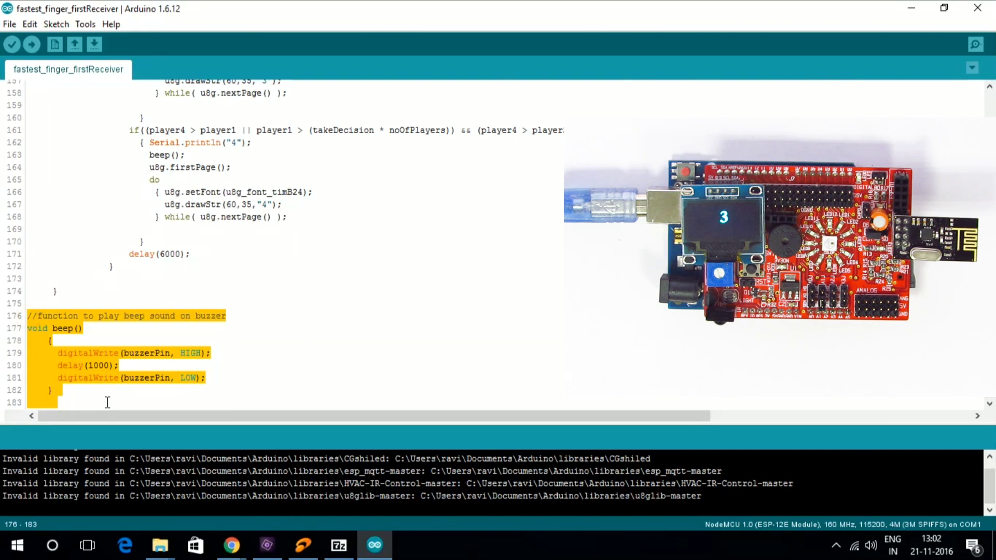
pyautogui.click(367, 327)
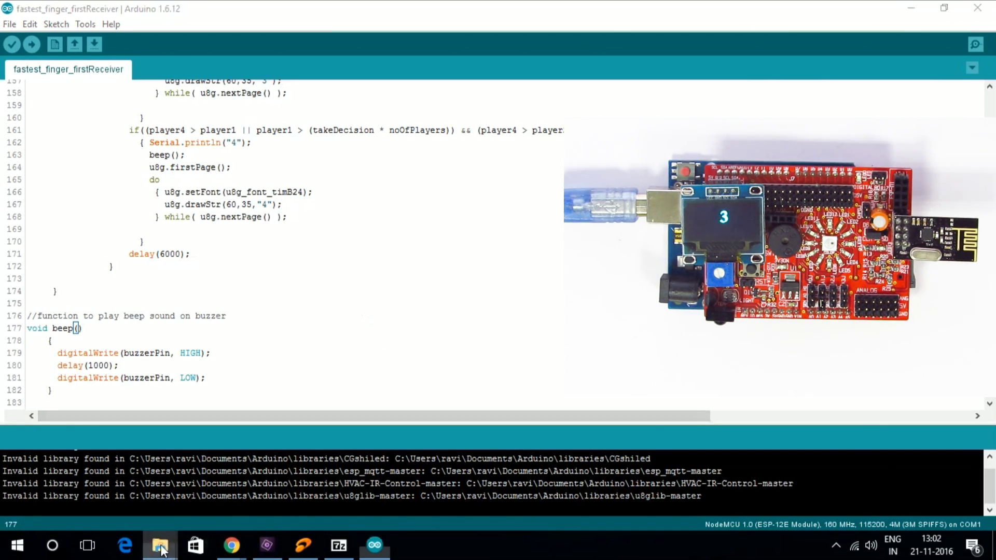
# Step: Return to File Explorer and open fastest_finger_firstTx1 from the fastest_finger_first folder
pyautogui.moveTo(160, 546)
pyautogui.click(237, 482)
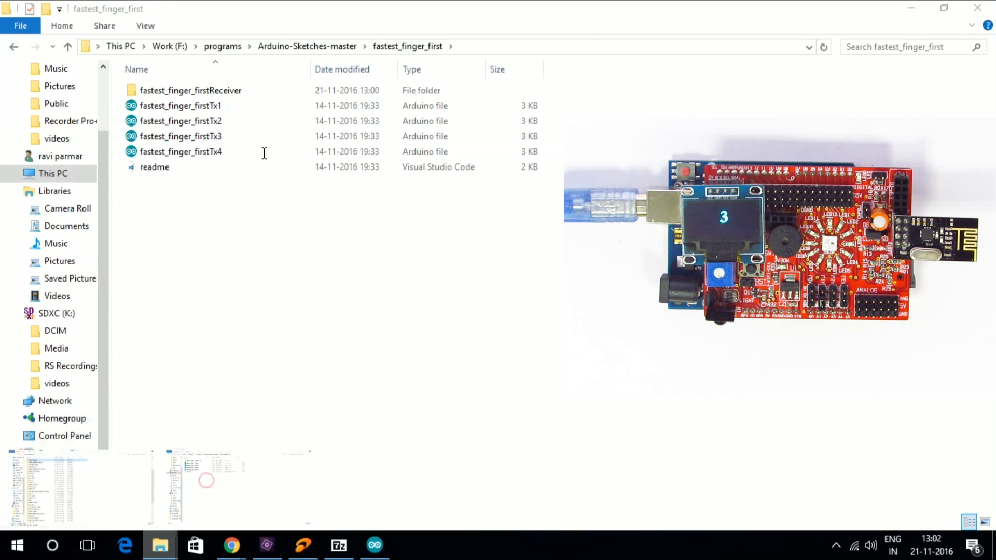
pyautogui.doubleClick(239, 108)
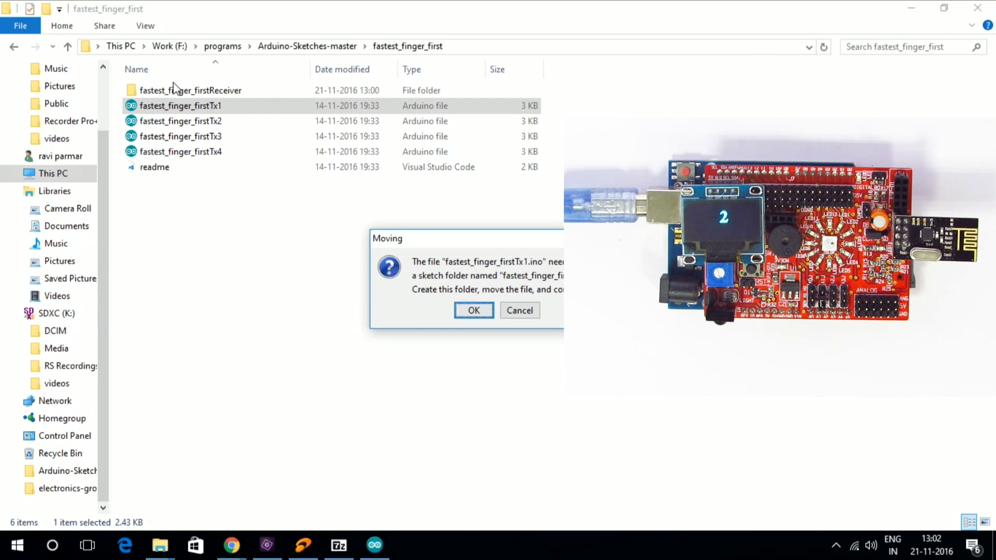
# Step: Accept moving the file into a sketch folder and highlight node addresses 02 and 00
pyautogui.press('Return')
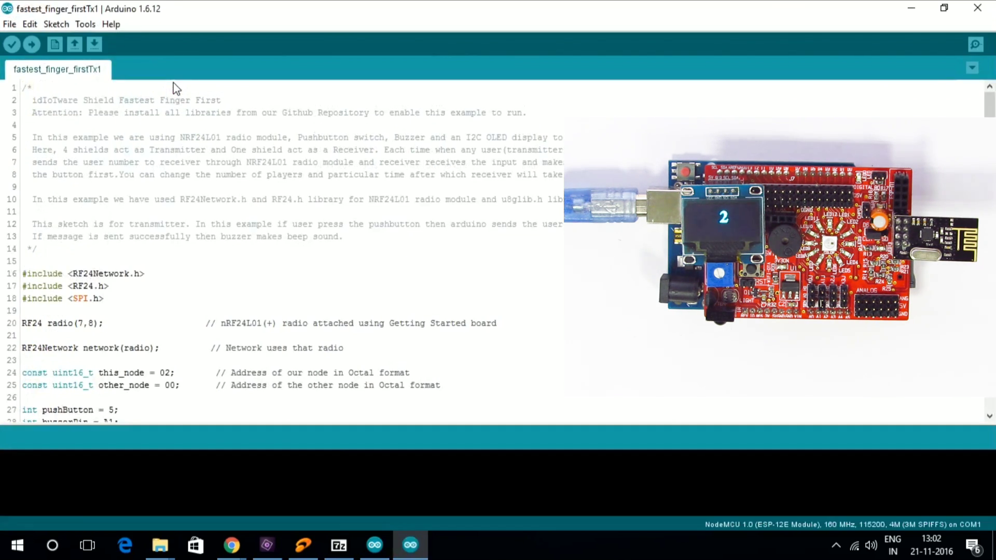
pyautogui.scroll(-3, 426, 310)
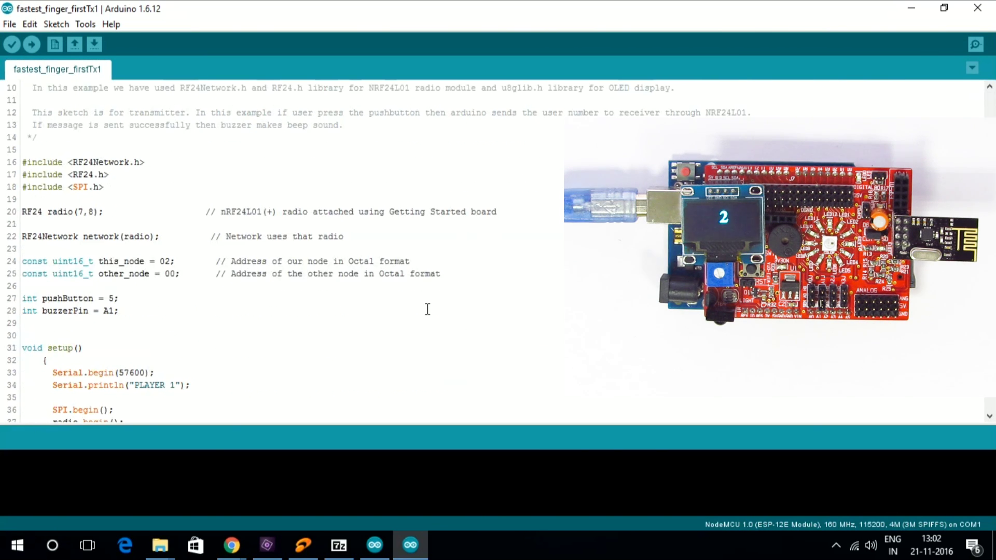
pyautogui.moveTo(155, 261); pyautogui.dragTo(192, 259)
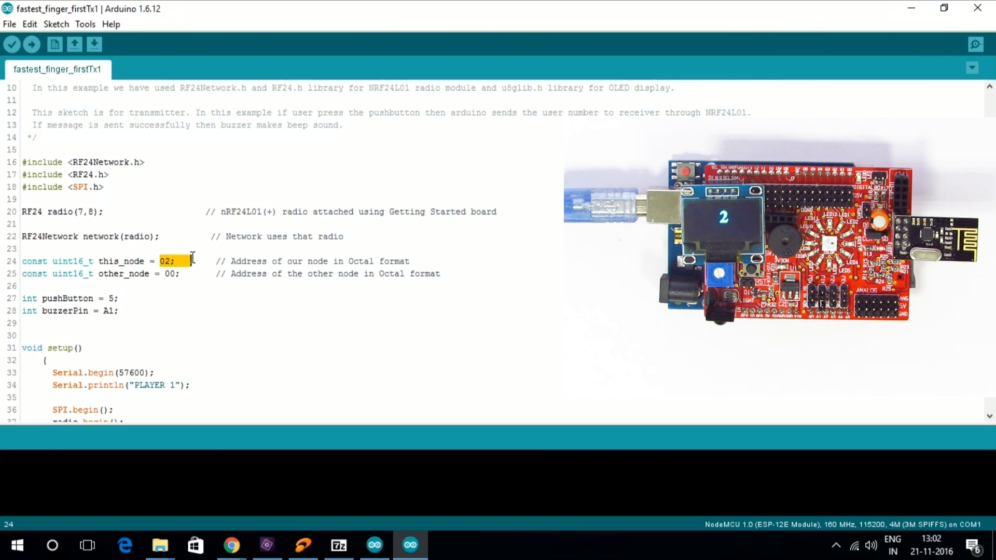
pyautogui.doubleClick(172, 273)
pyautogui.scroll(-4, 172, 274)
pyautogui.click(40, 223)
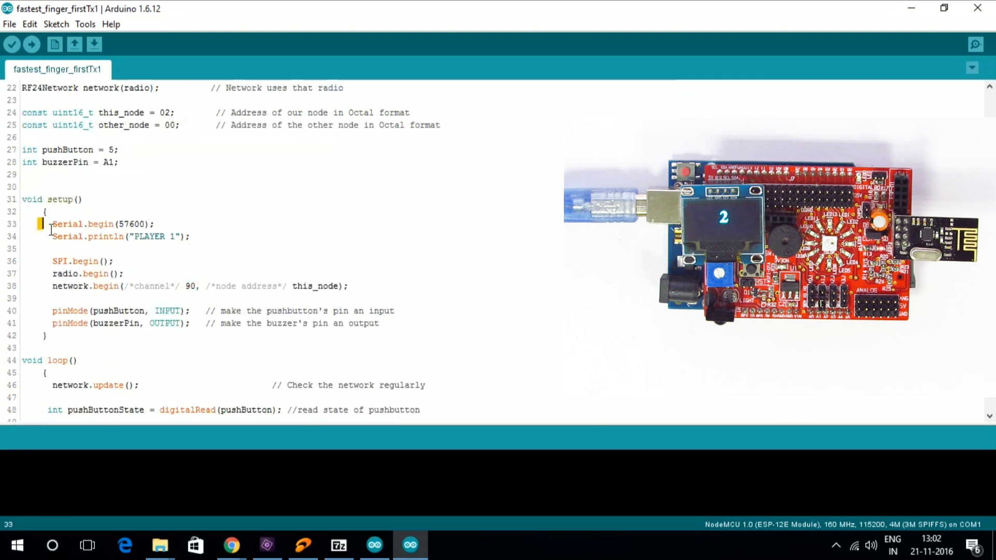
pyautogui.moveTo(41, 223); pyautogui.dragTo(190, 235)
pyautogui.scroll(-4, 265, 237)
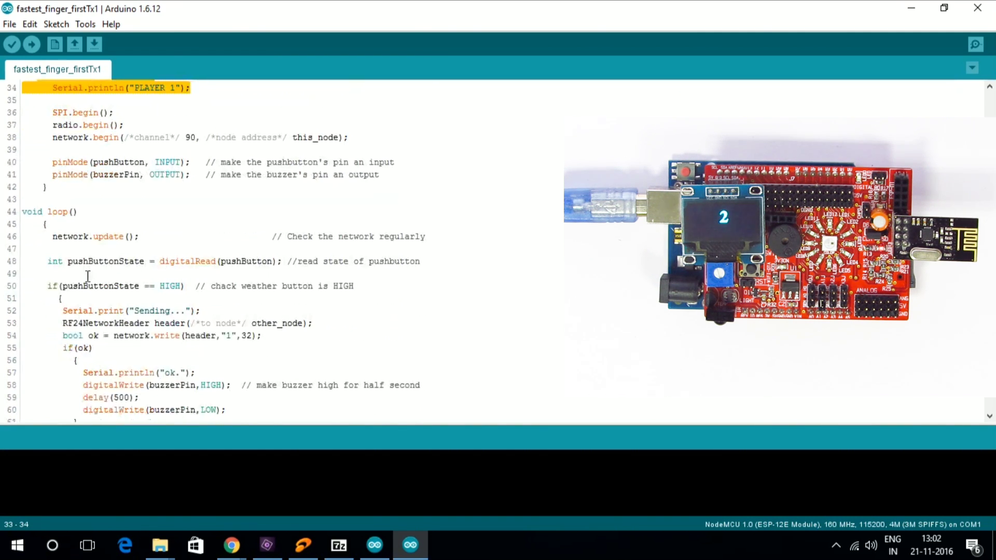
pyautogui.moveTo(47, 286); pyautogui.dragTo(78, 354)
pyautogui.scroll(-2, 169, 323)
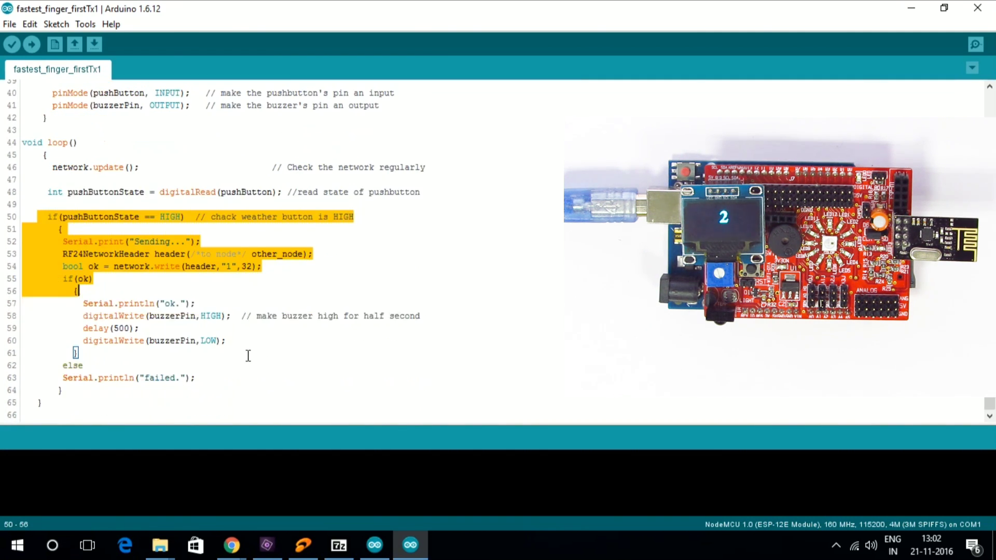
# Step: Review the button-press block and the send result handling on lines 54–66
pyautogui.click(70, 303)
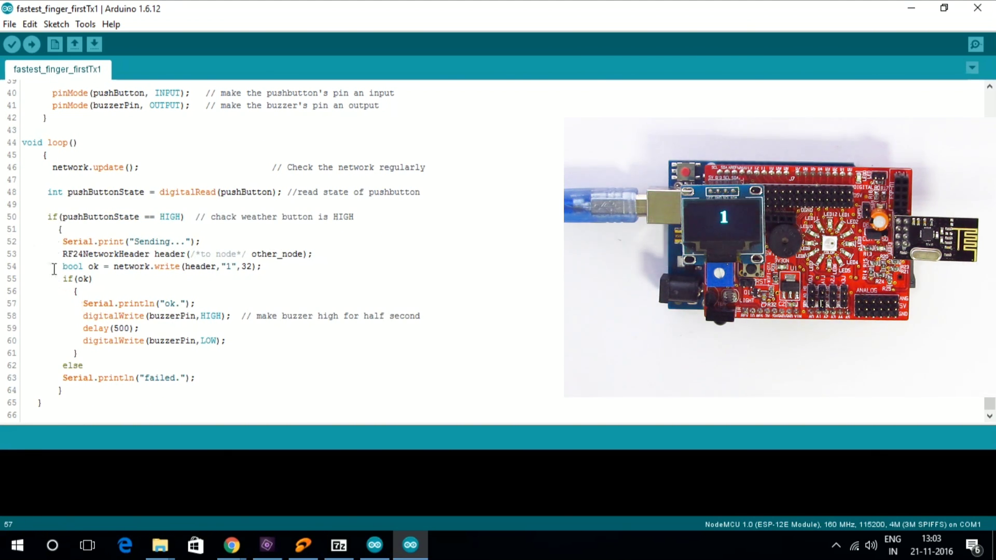
pyautogui.moveTo(63, 267); pyautogui.dragTo(178, 413)
pyautogui.click(344, 354)
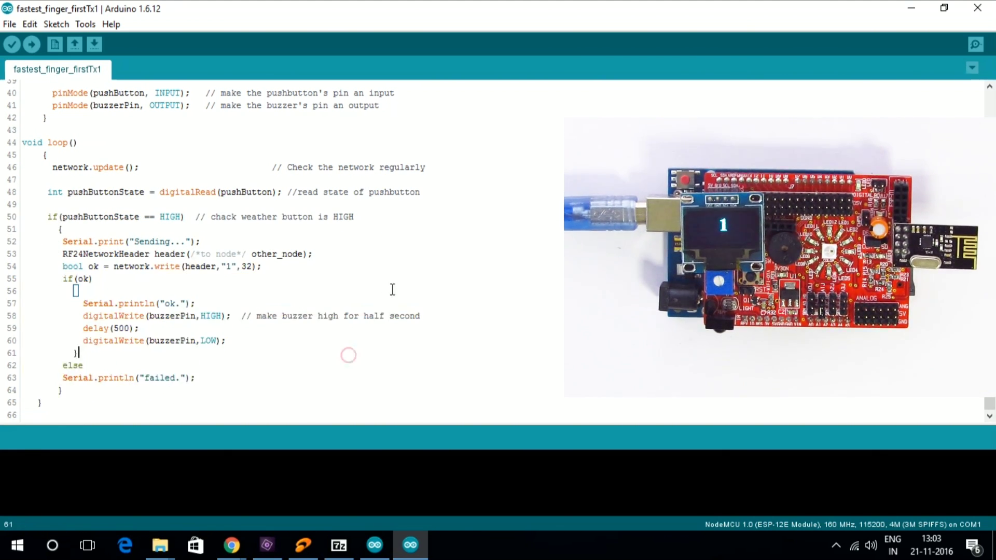